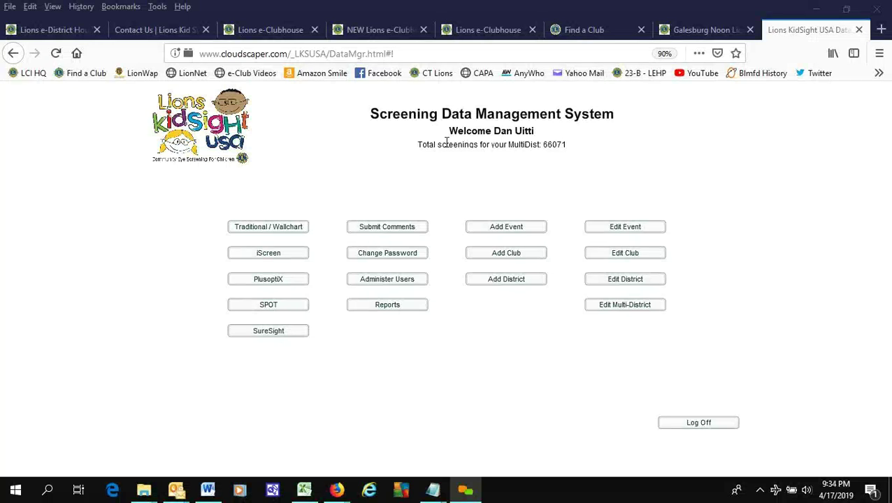
- Look through the existing users list and the first user's details, then return to the main menu
left_click(445, 190)
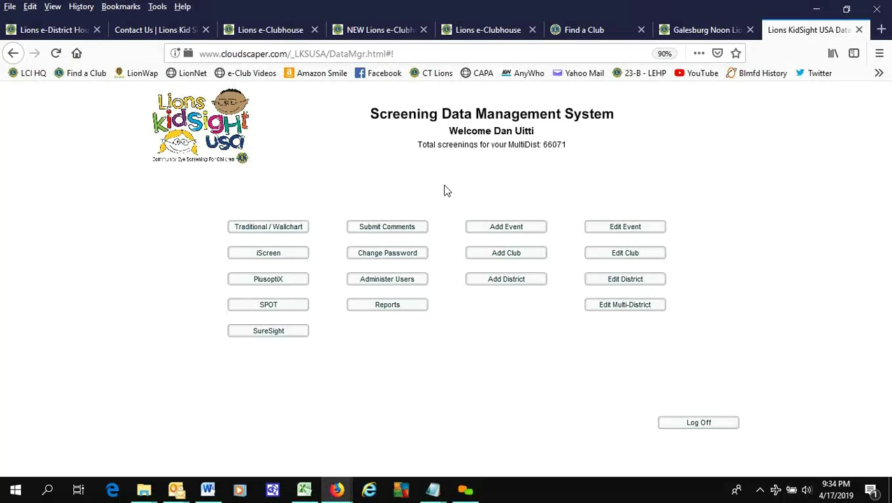
left_click(393, 283)
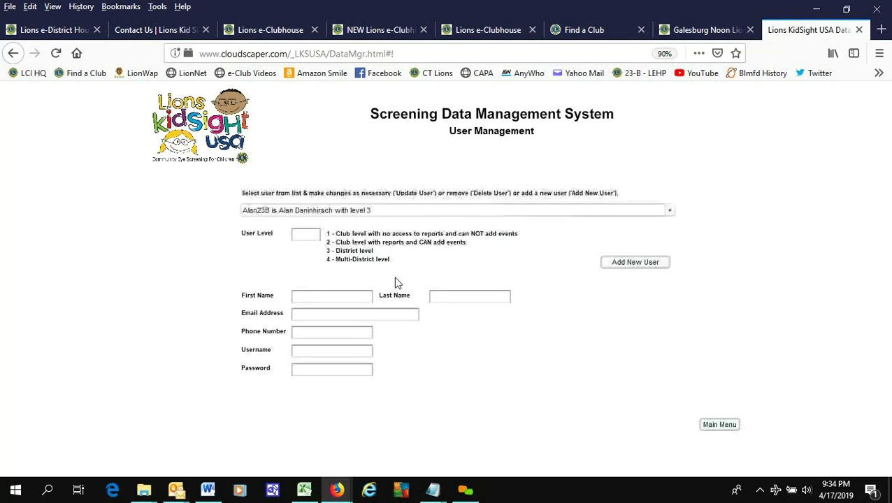
left_click(399, 210)
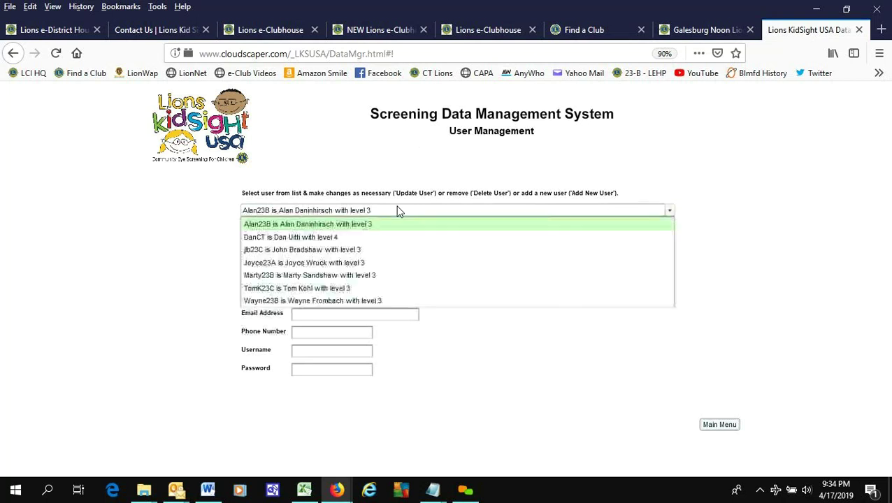
left_click(420, 224)
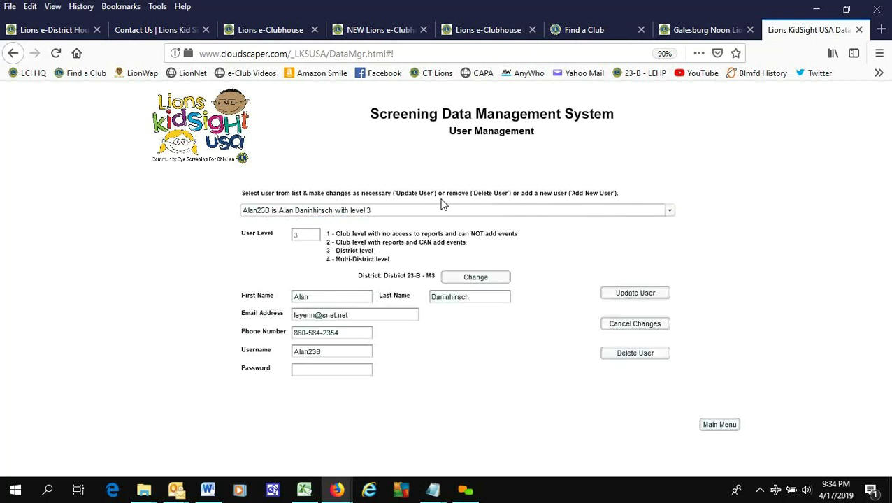
left_click(425, 210)
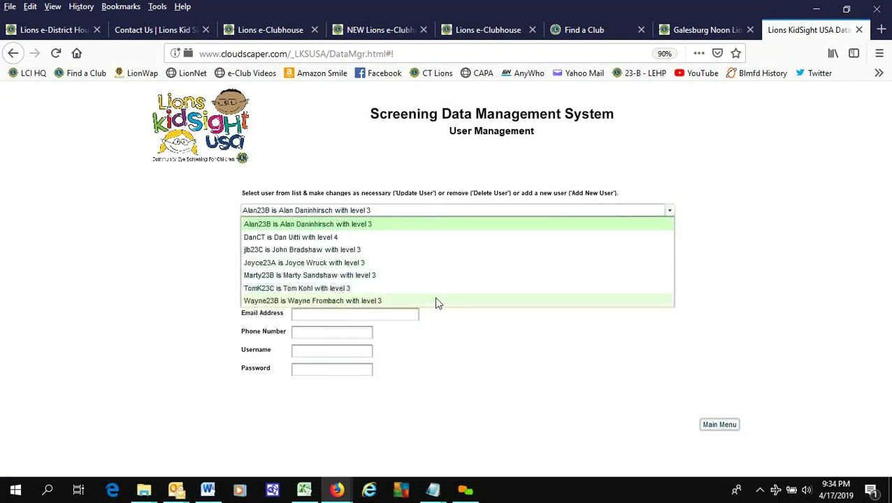
left_click(540, 400)
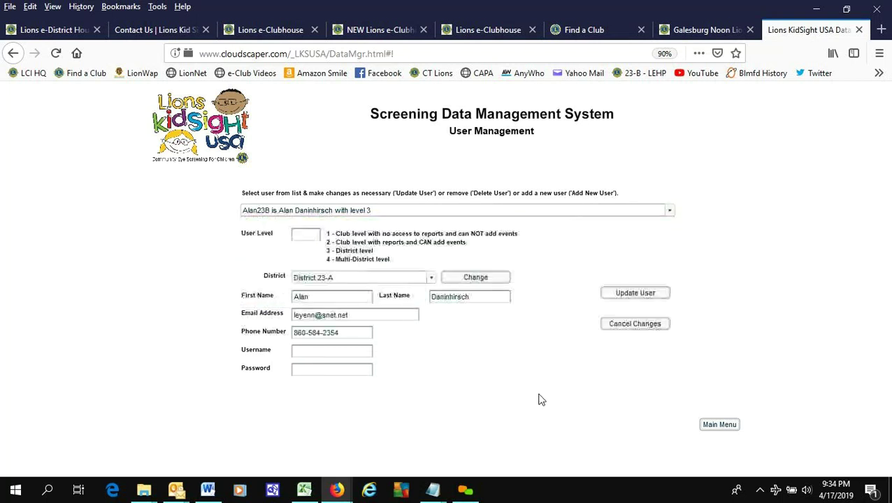
left_click(719, 425)
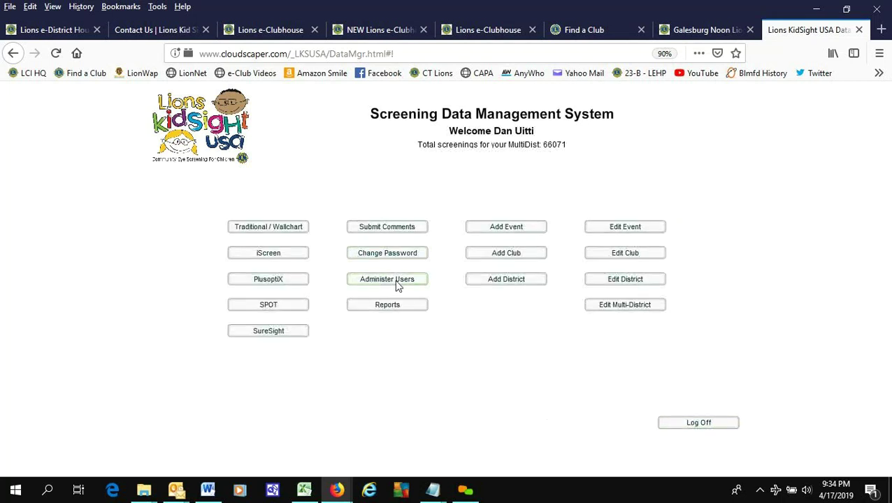
- Start a new user with user level 2, assigned to Brookfield Lions Club
left_click(389, 279)
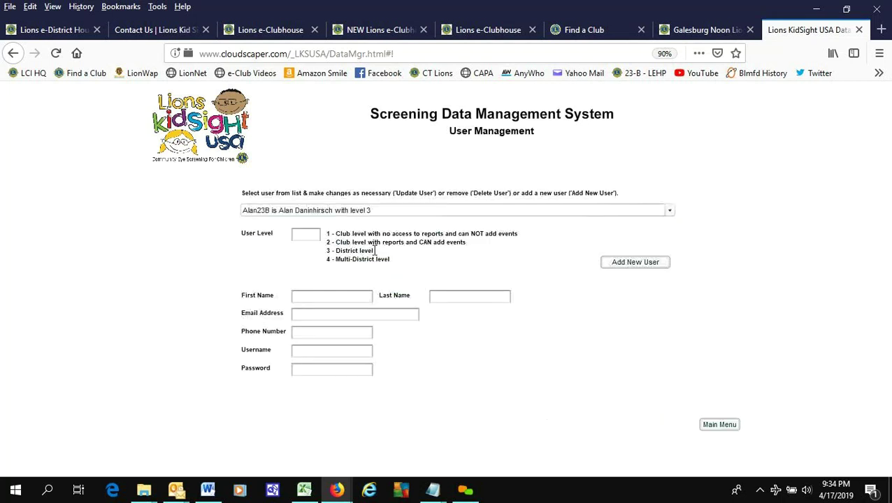
left_click(634, 263)
left_click(309, 234)
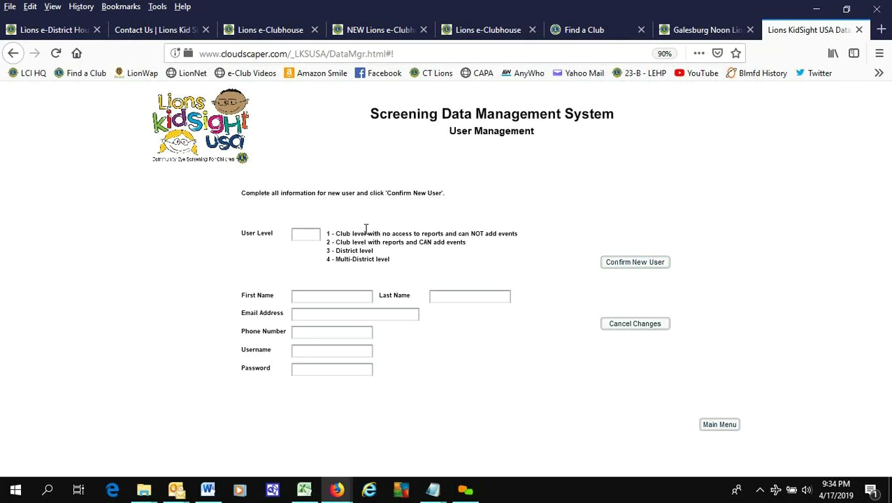
type("2")
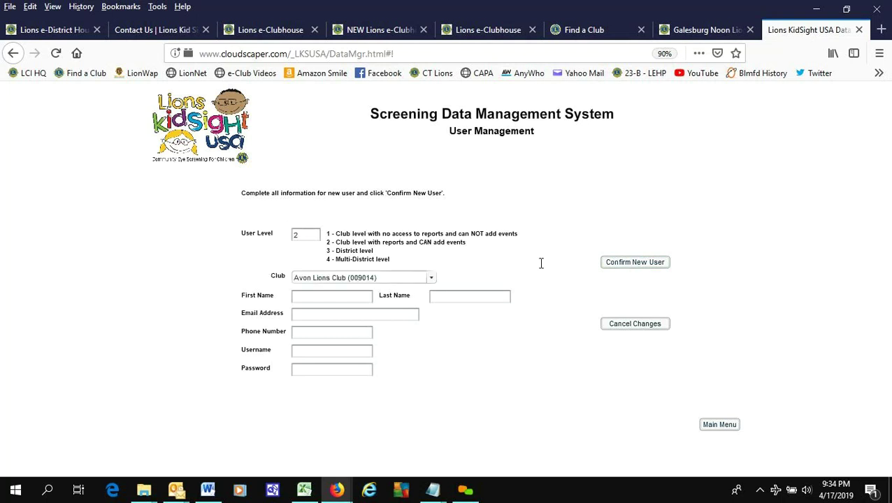
left_click(429, 279)
left_click(431, 343)
left_click(431, 343)
scroll(376, 333, "down", 2)
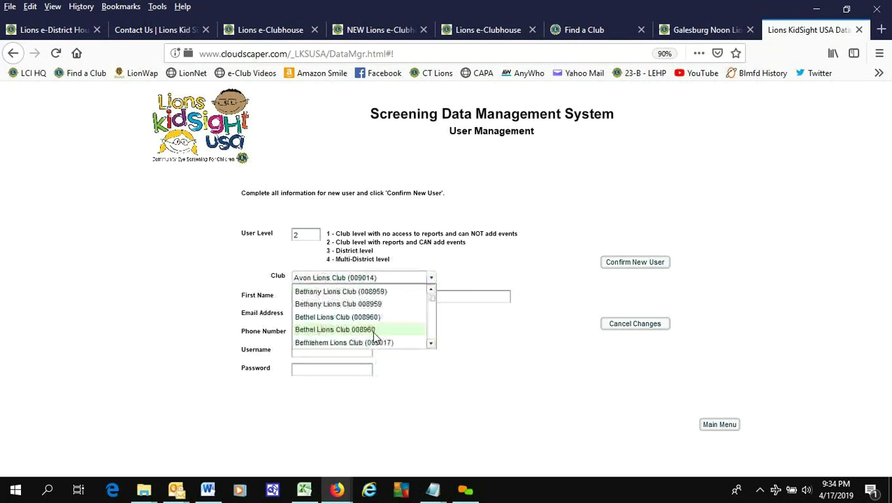
scroll(376, 334, "down", 2)
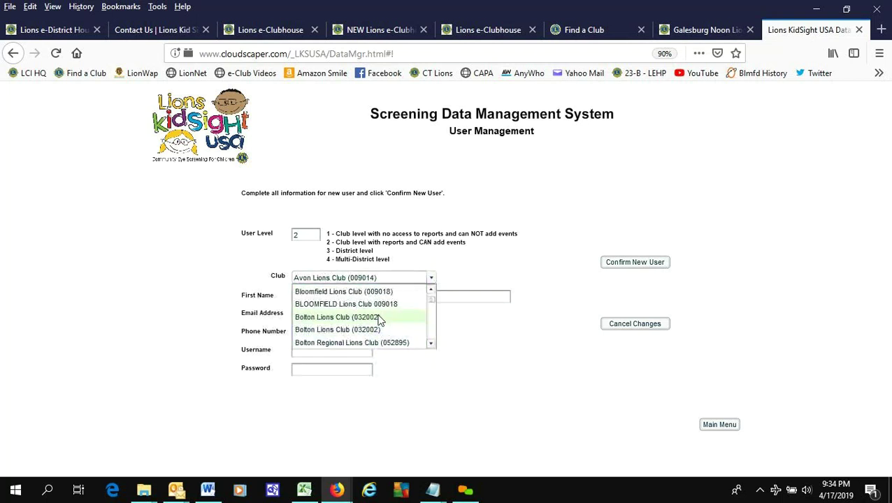
scroll(384, 329, "down", 1)
scroll(384, 327, "down", 2)
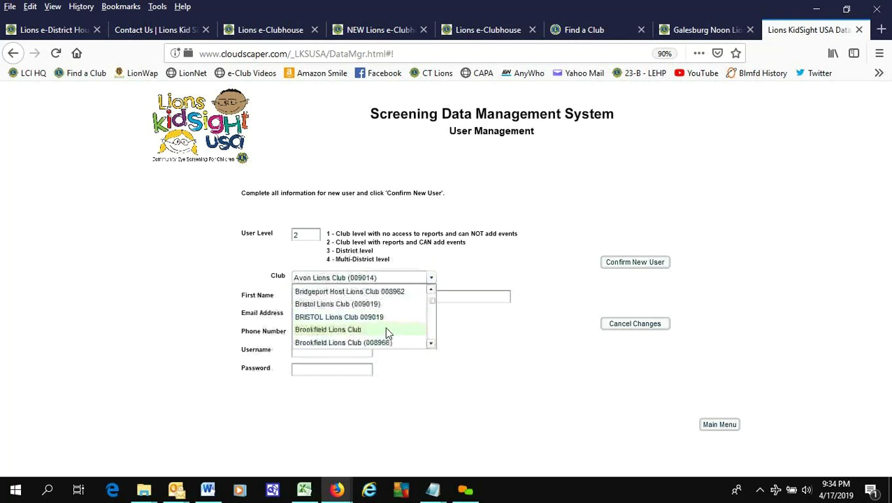
left_click(382, 328)
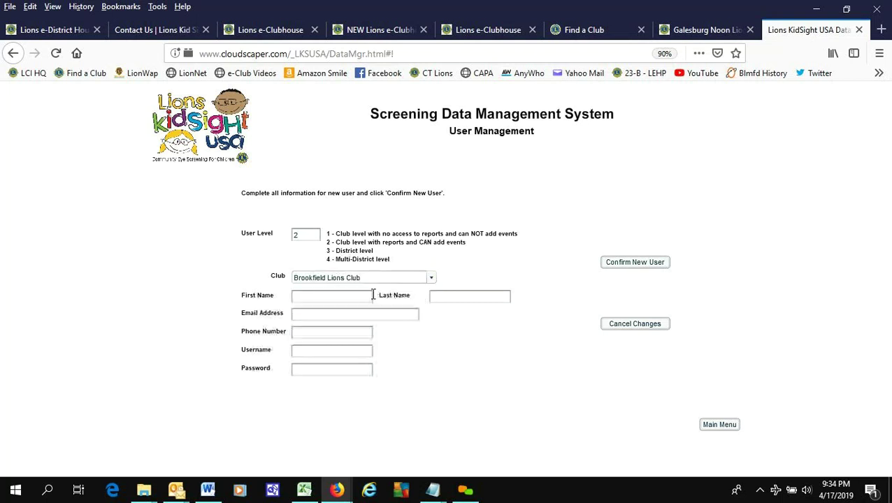
- Enter the new user's name, then paste in their e-mail address, username and password
left_click(327, 299)
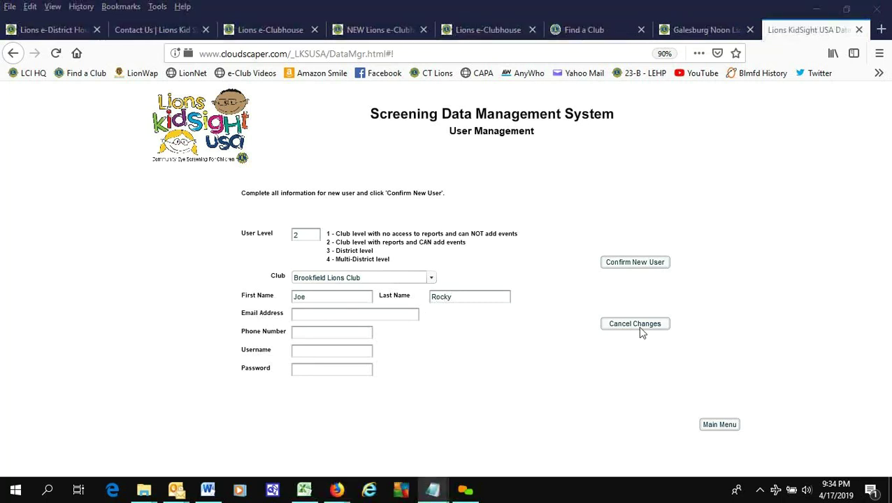
left_click(337, 317)
key("ctrl+v")
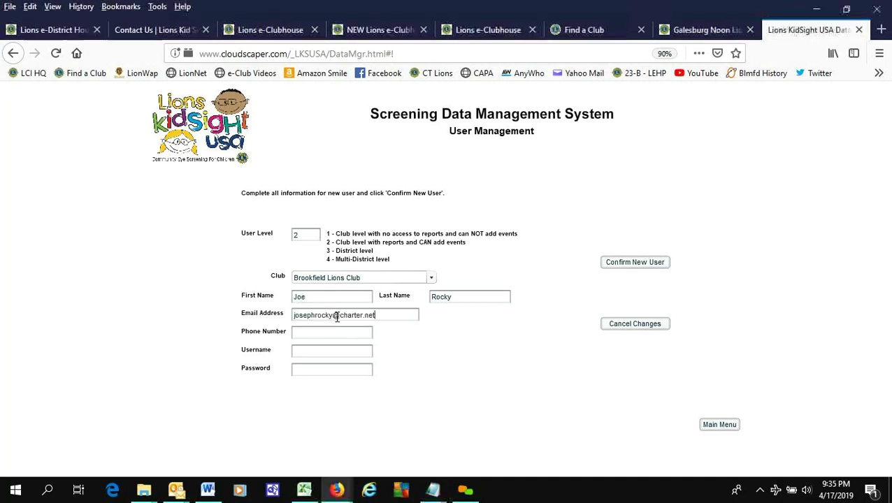
left_click(314, 354)
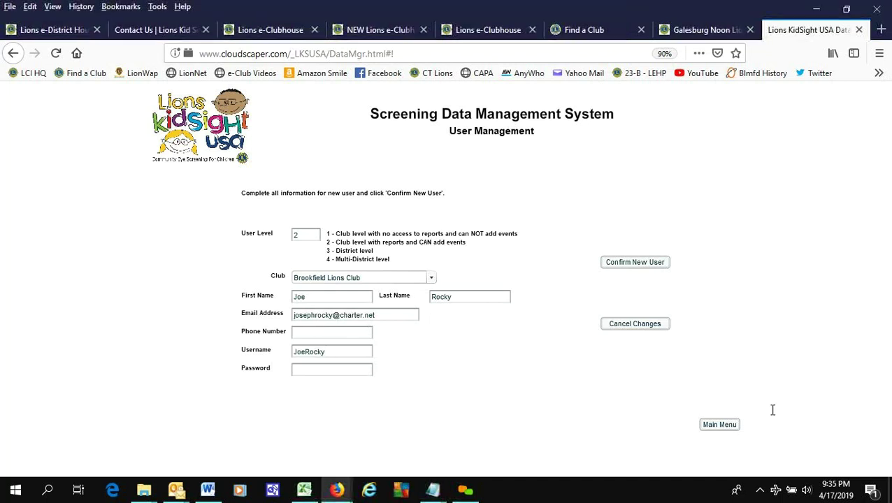
key("alt+Tab")
key("Tab")
key("ctrl+v")
- Dismiss the invalid-phone alert, enter the user's phone number, and confirm the new user
left_click(618, 266)
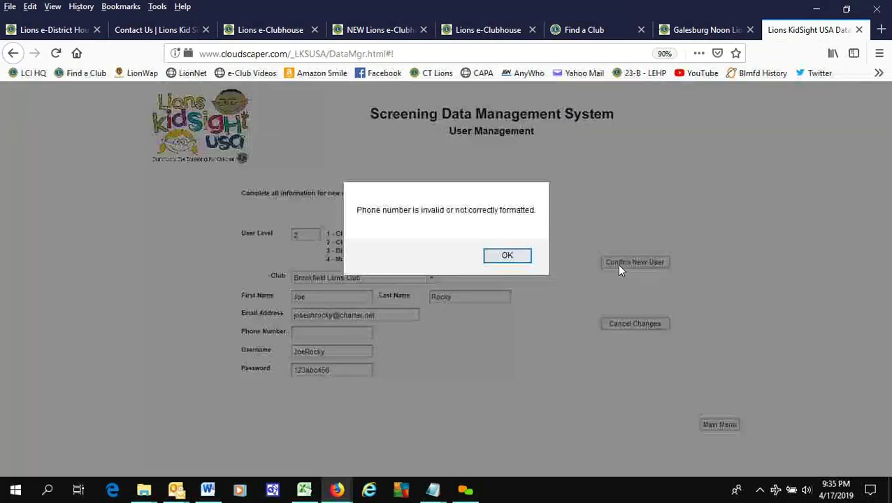
left_click(512, 255)
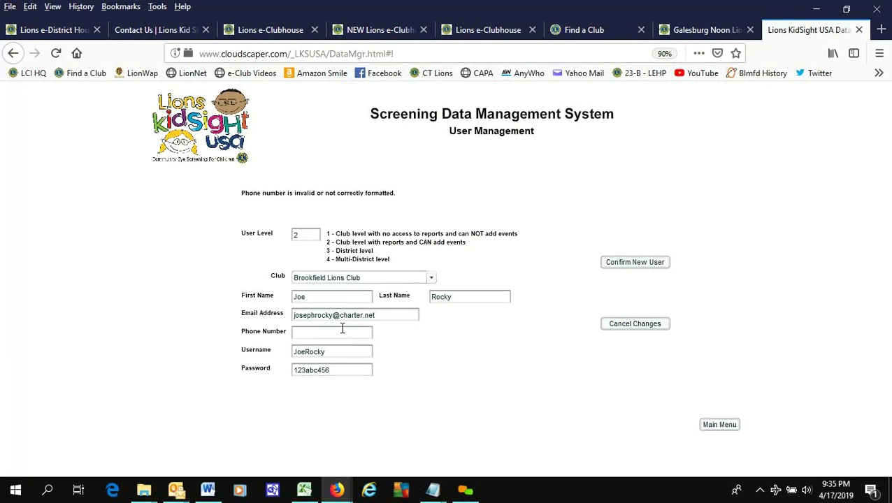
left_click(343, 329)
left_click(639, 263)
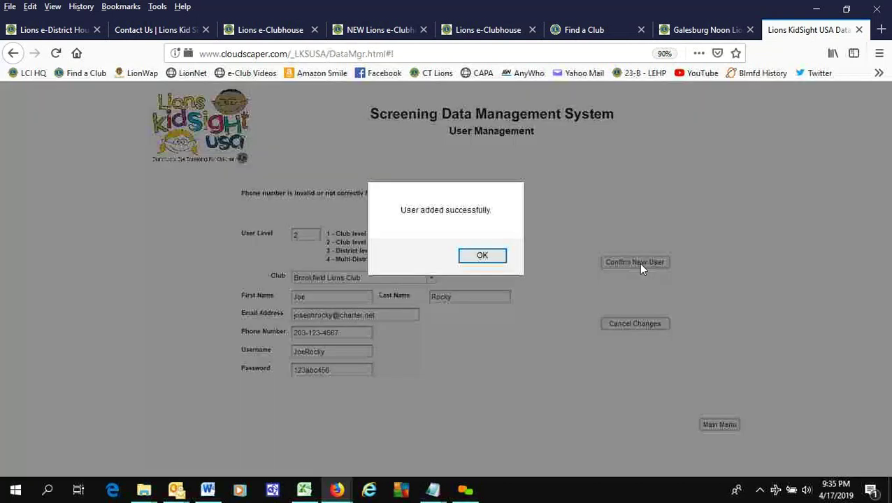
left_click(482, 255)
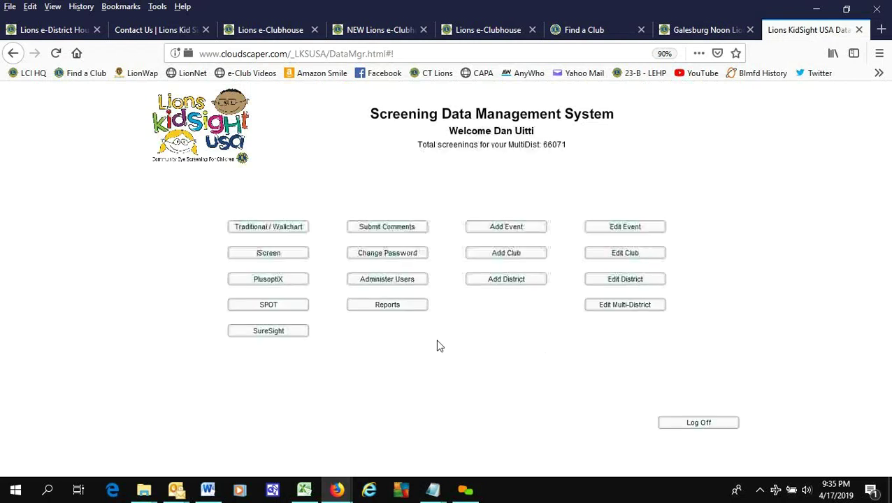
left_click(417, 281)
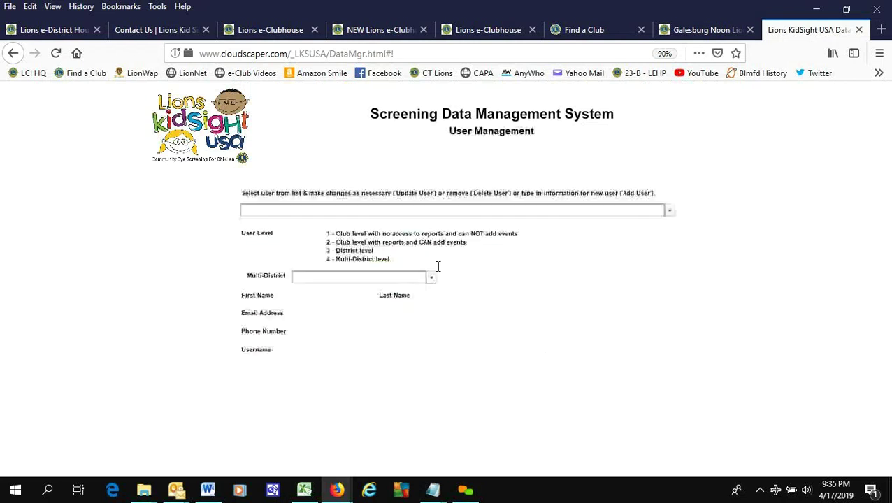
left_click(368, 214)
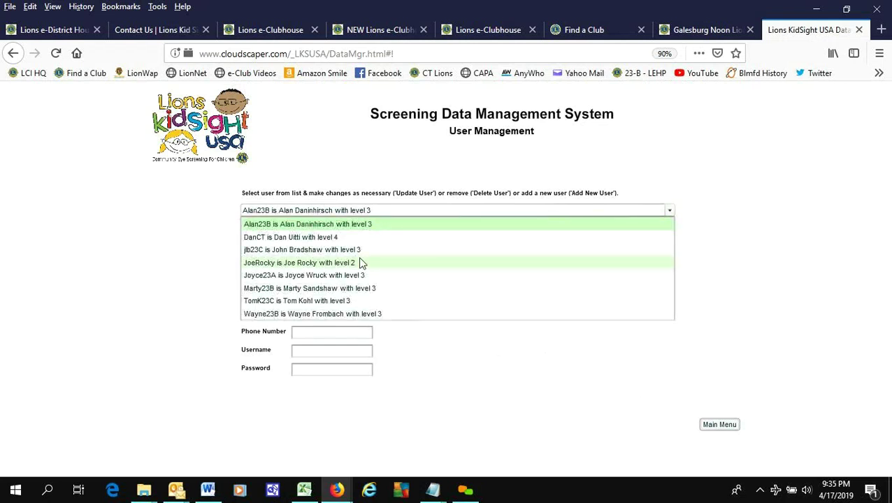
left_click(456, 385)
left_click(711, 429)
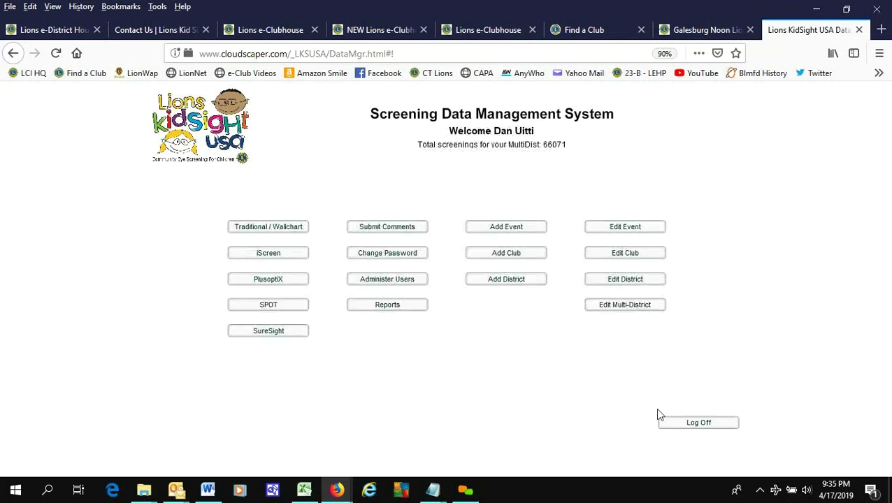
- Log out and sign back in with the new club user's username and password
left_click(712, 423)
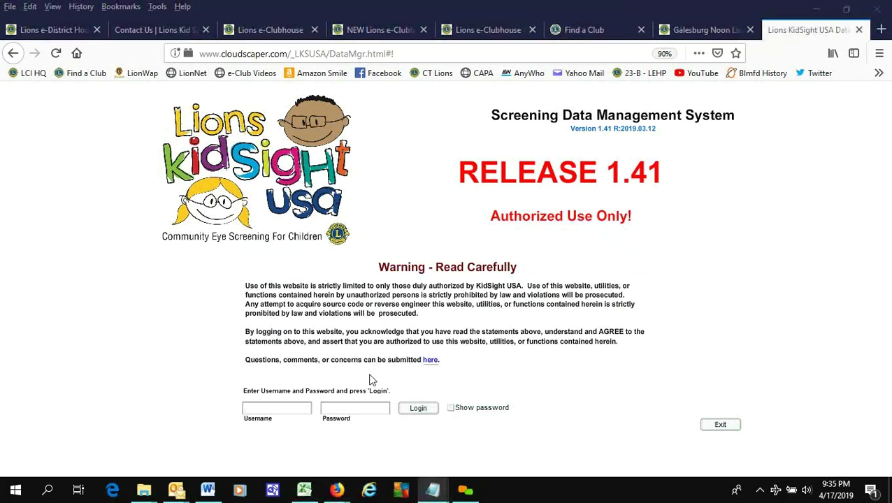
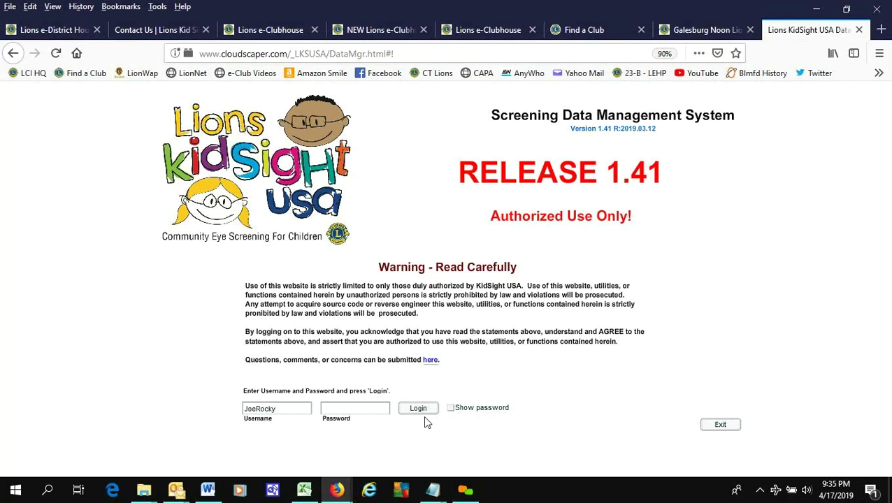
key("ctrl+v")
key("Return")
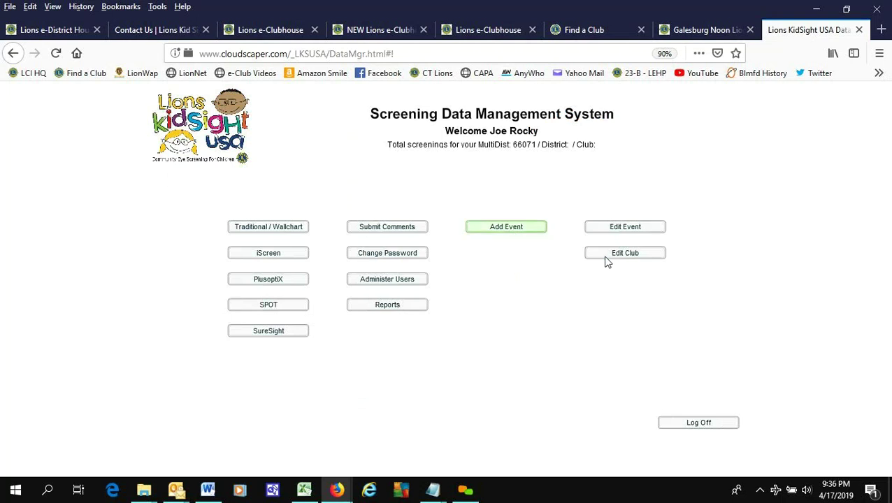
- Begin a new event and enter the name 'Great Expectations - Southbury', correcting typos
left_click(511, 228)
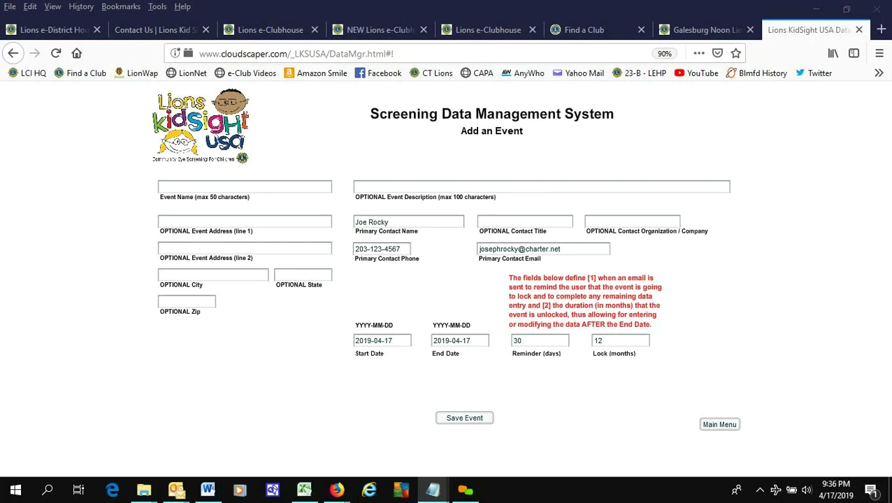
left_click(236, 191)
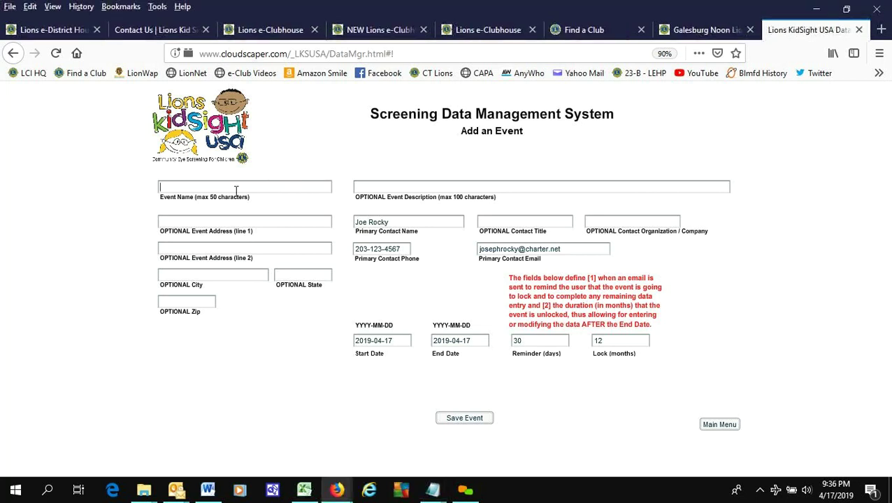
type("Great Expectat")
key("BackSpace")
type("tio")
type("ns")
type(" - ")
type("S")
type("p")
type("r")
type("thbury")
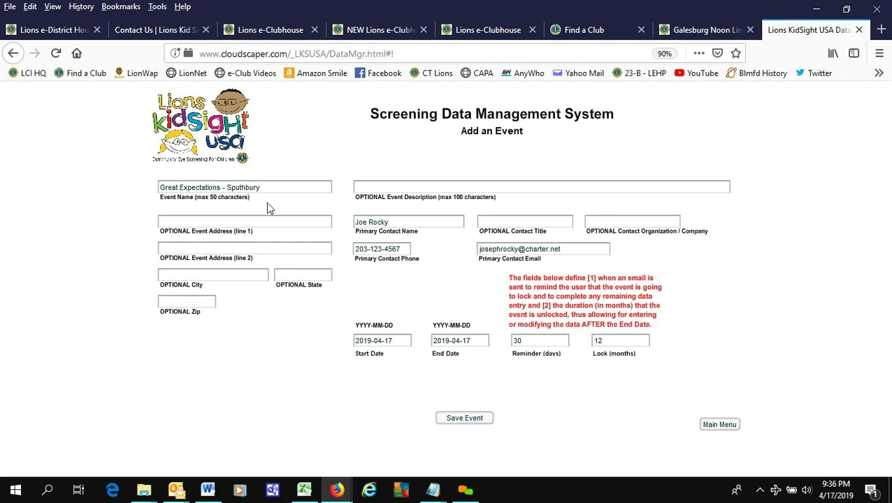
key("Right")
- Set the event city to Southbury, state CT, and description 'Pre-K - Daycare Center'
double_click(243, 188)
key("ctrl+c")
left_click(214, 277)
key("ctrl+v")
left_click(309, 278)
type("CT")
left_click(408, 184)
type("Pre-K - Daycar")
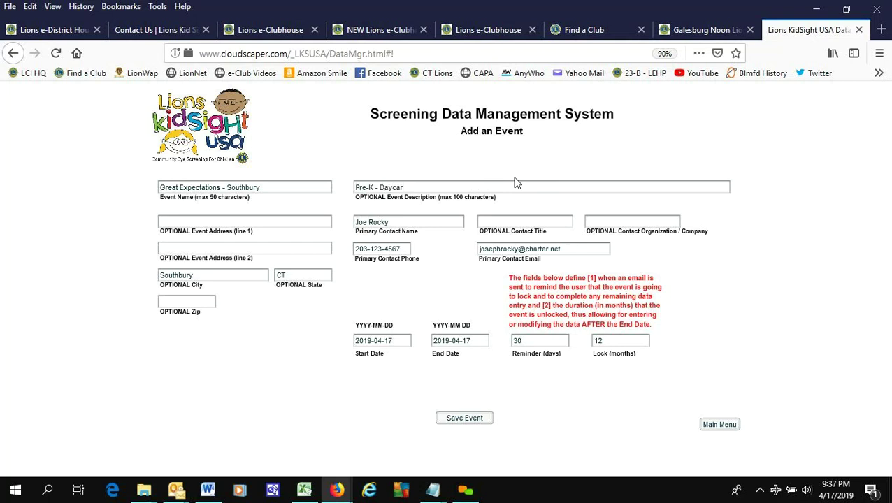
type("e Center")
- Give the event a 60-day reminder and save it
left_click(478, 339)
key("Tab")
type("60")
left_click(445, 423)
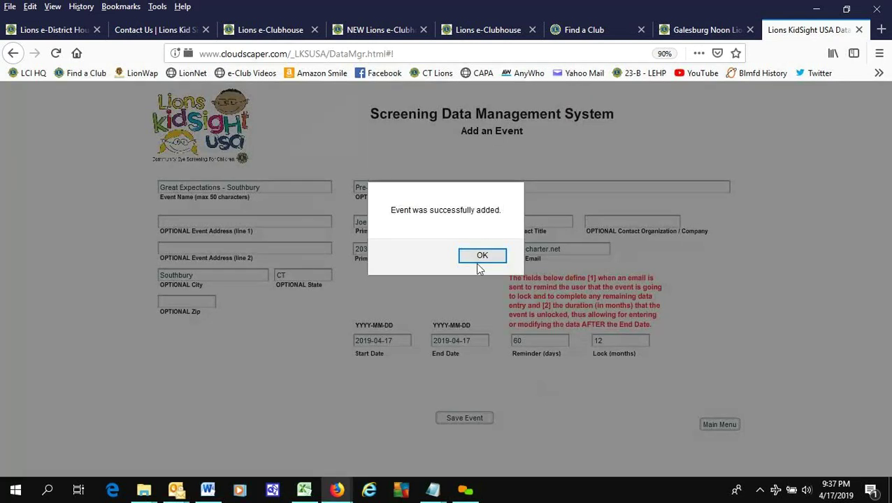
left_click(482, 257)
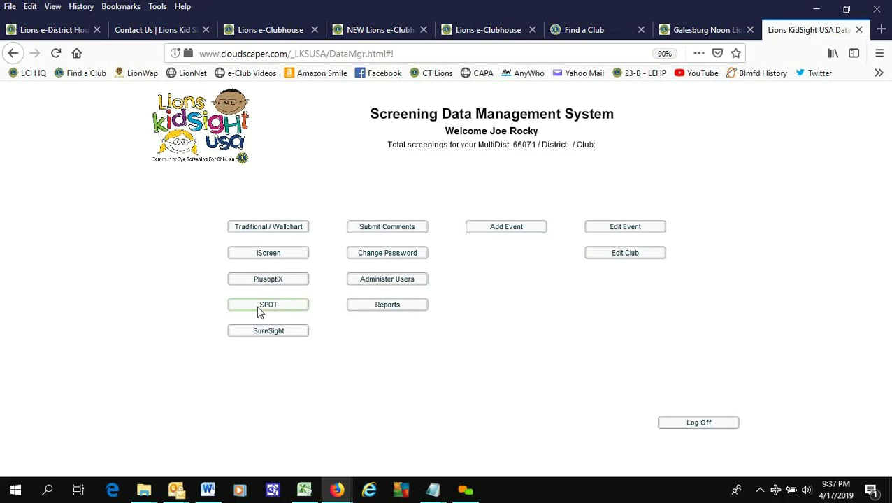
- Open SPOT results entry by event for Great Expectations - Southbury, broken out by age group
left_click(290, 308)
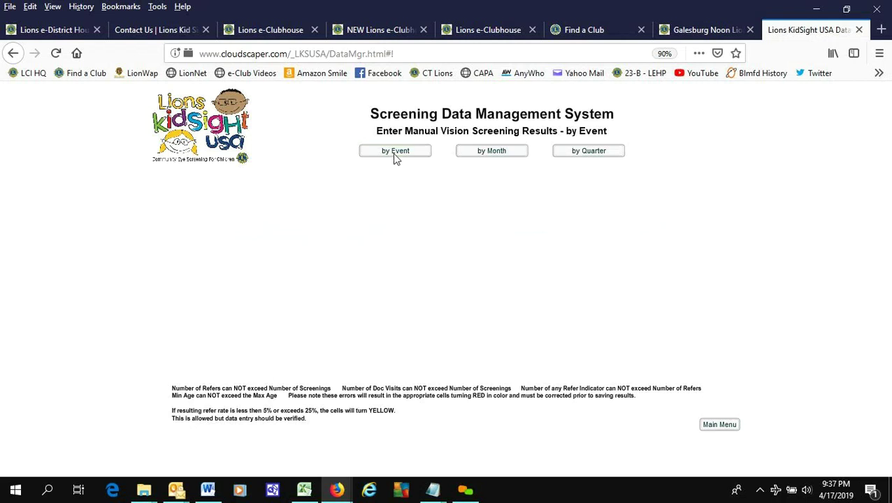
left_click(395, 153)
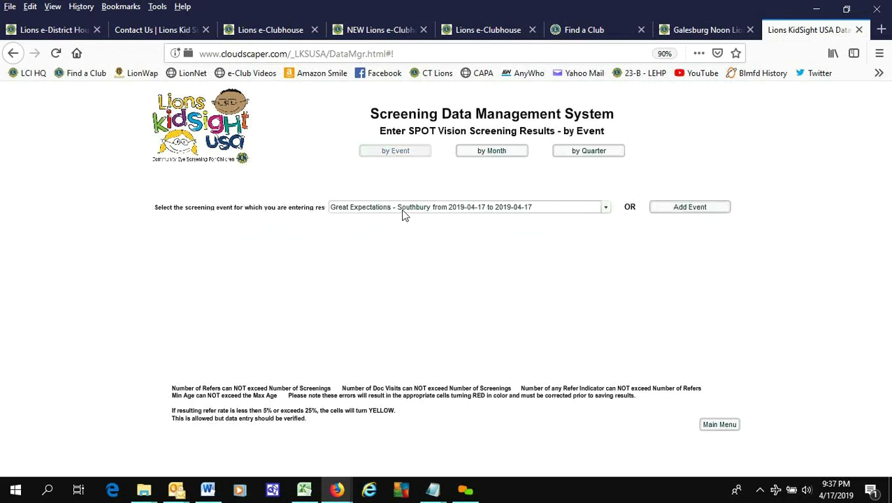
left_click(560, 214)
left_click(559, 217)
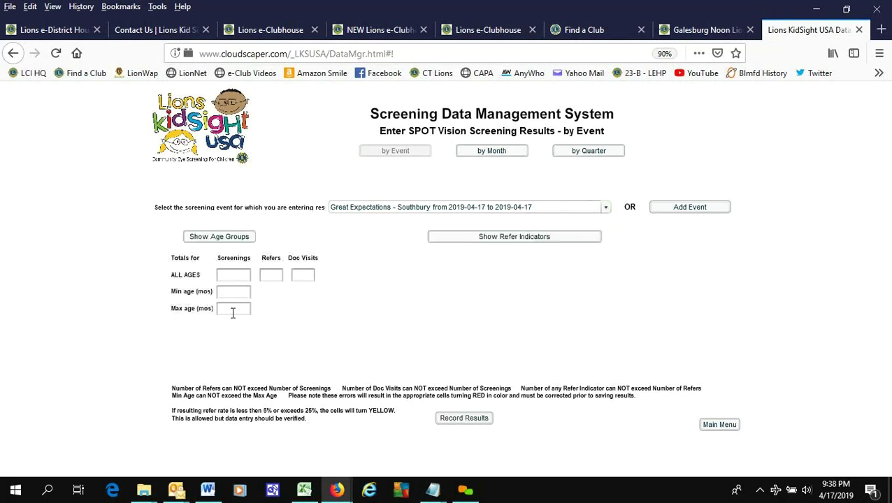
left_click(232, 239)
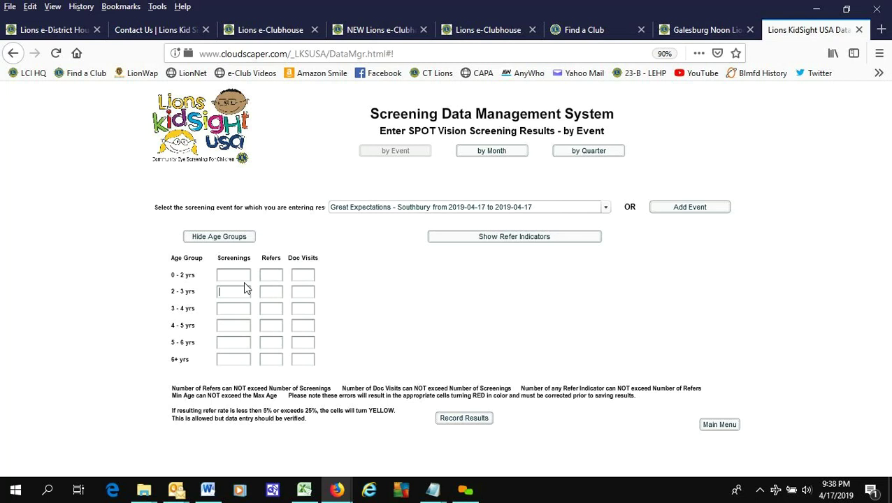
- Enter SPOT screenings of 12 for ages 2-3, 4 for ages 3-4, 2 for ages 4-5, plus 1 refer for ages 4-5
left_click(232, 293)
type("12")
type("4")
type("2")
key("Tab")
type("1")
- Enter 1 astigmatism referral for ages 4-5 and record the SPOT results
left_click(297, 328)
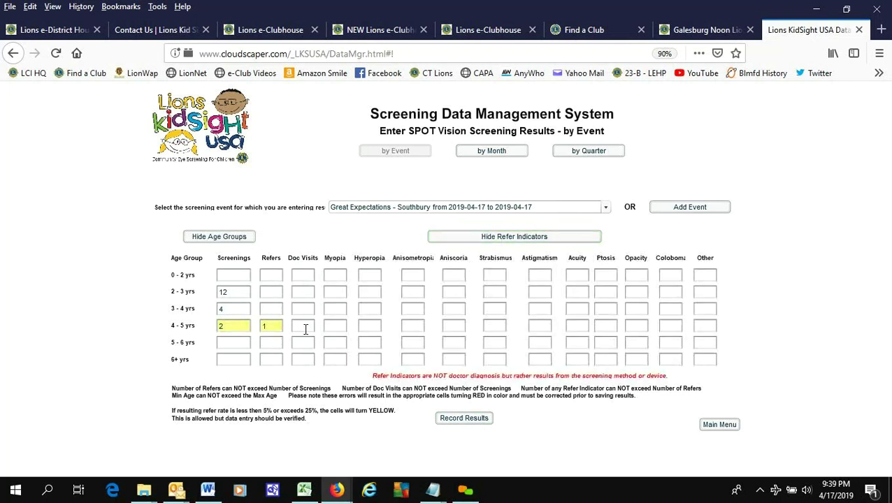
left_click(411, 329)
left_click(540, 327)
type("1")
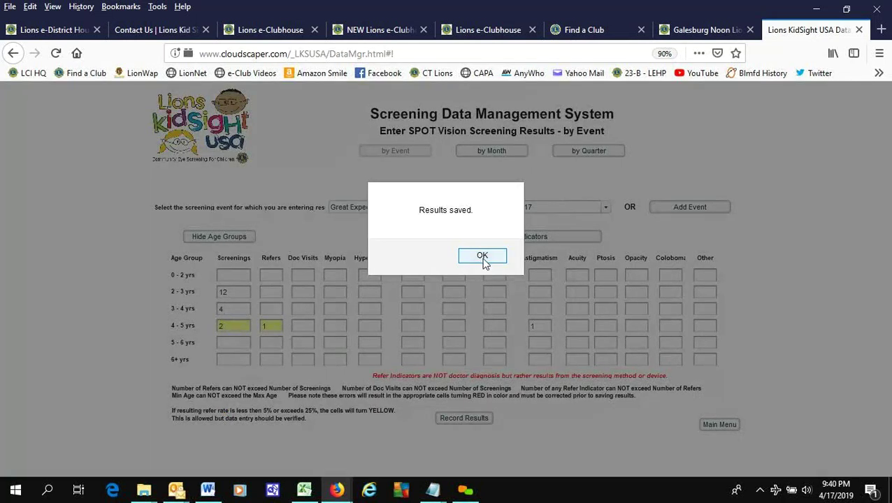
left_click(482, 262)
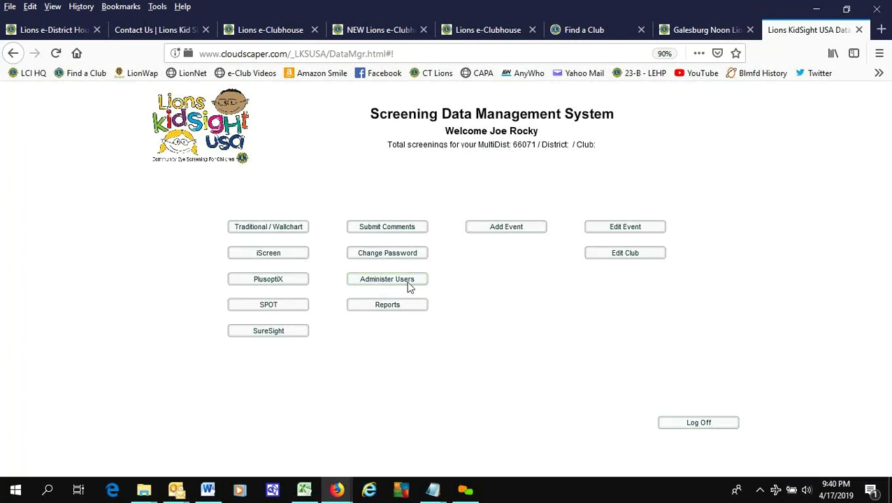
- Limit reports to the current year and review the Ages by Event and Indicators by Club reports
left_click(393, 315)
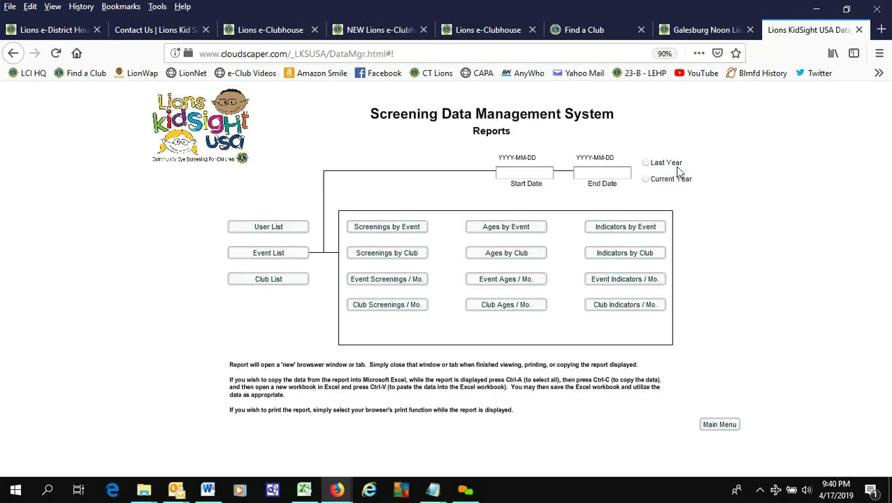
left_click(646, 181)
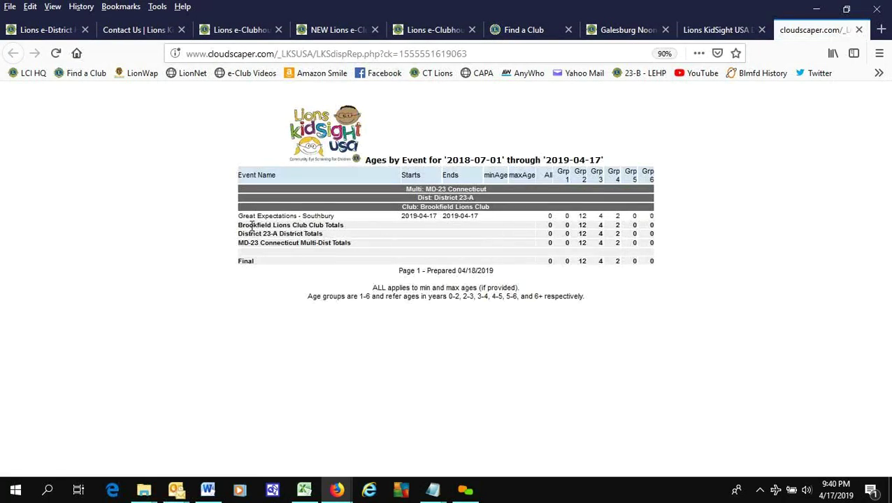
left_click_drag(326, 225, 248, 225)
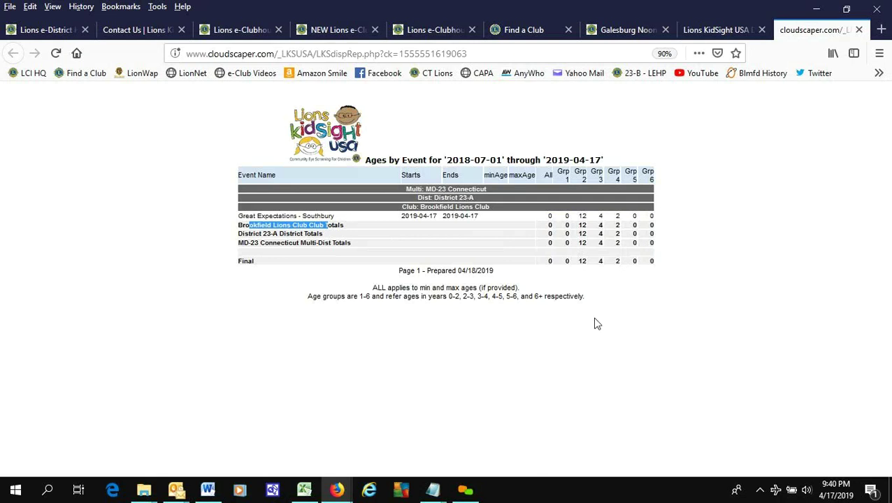
left_click(859, 29)
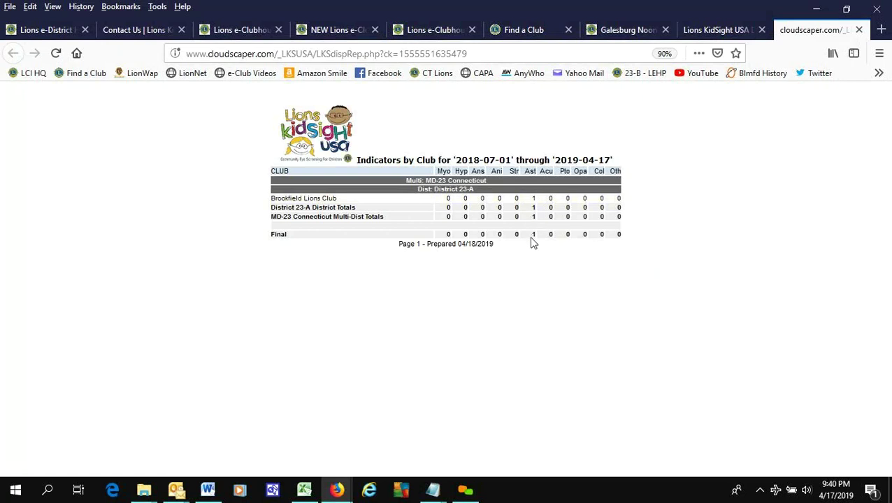
left_click(859, 29)
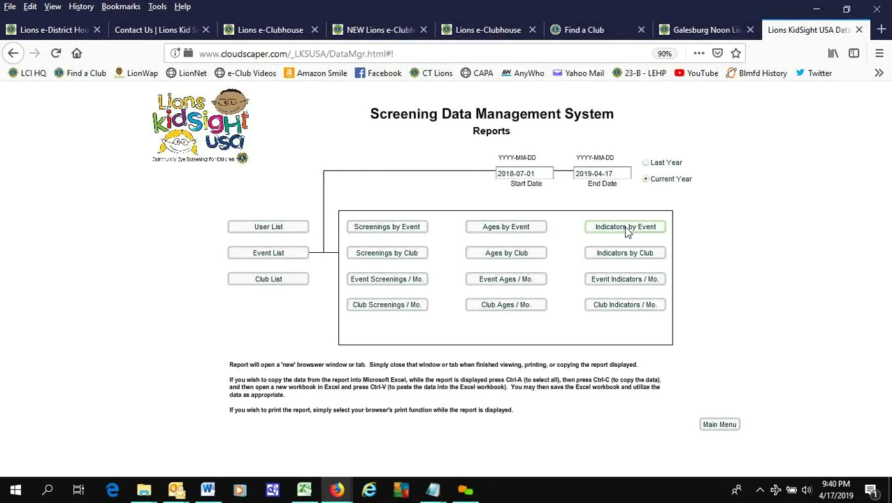
left_click(626, 228)
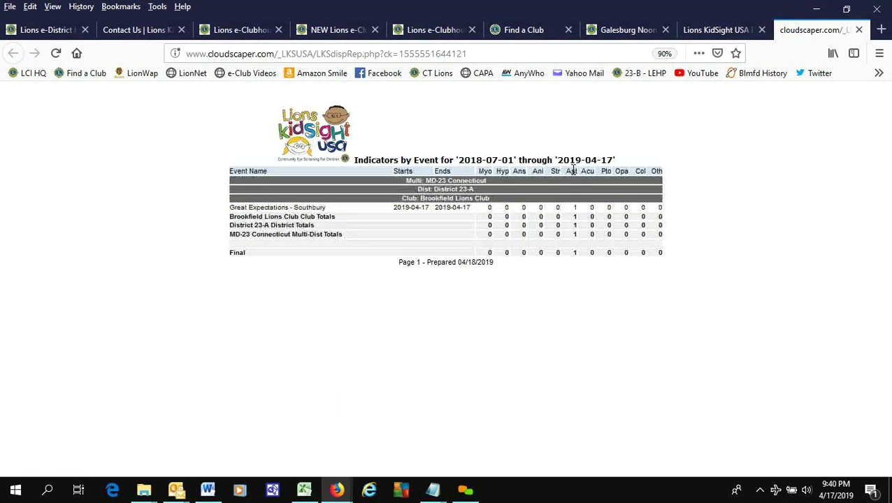
left_click_drag(569, 209, 570, 232)
left_click(626, 246)
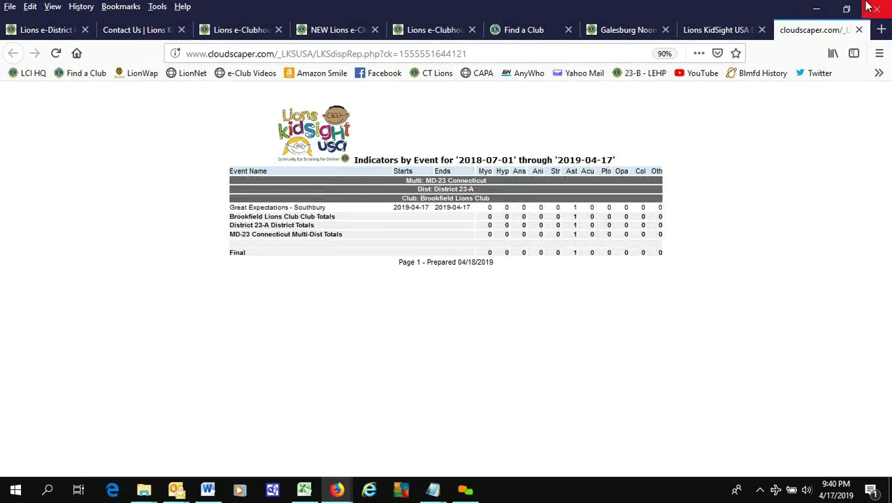
left_click(859, 30)
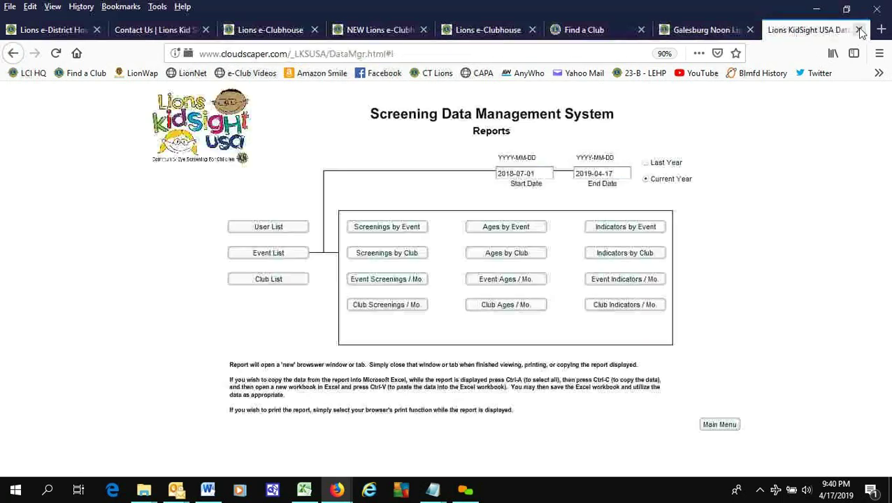
left_click(496, 255)
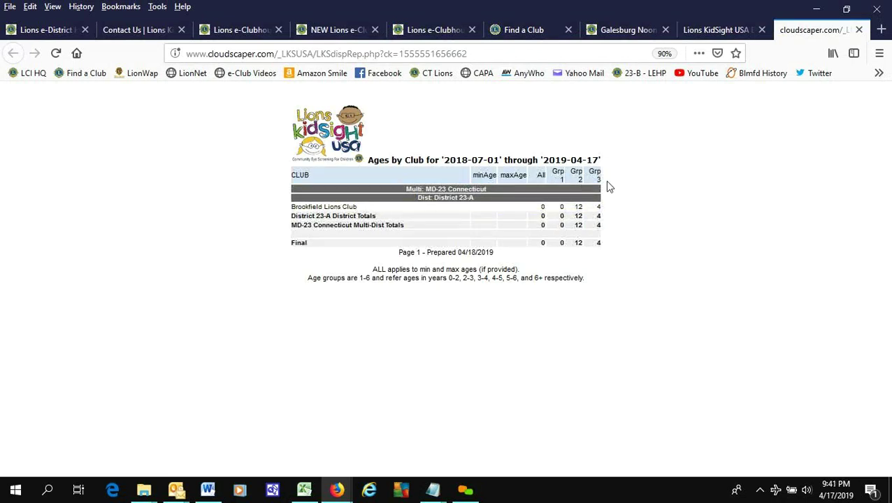
left_click(859, 30)
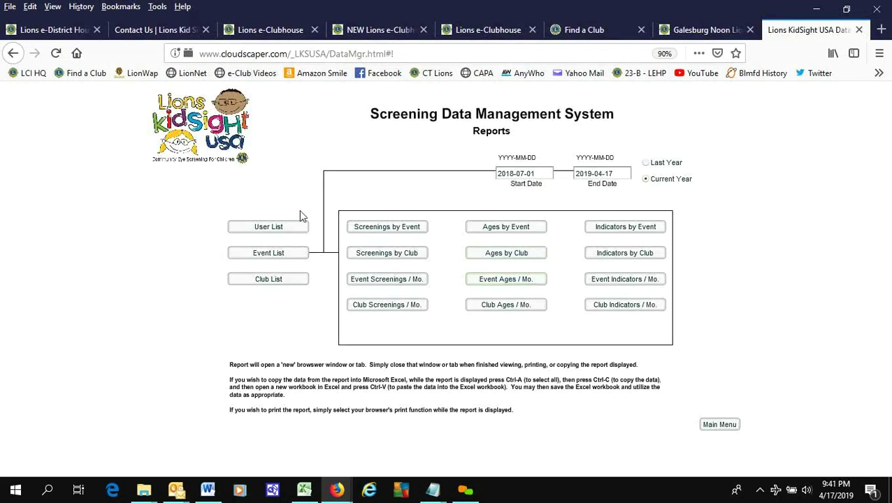
left_click(382, 233)
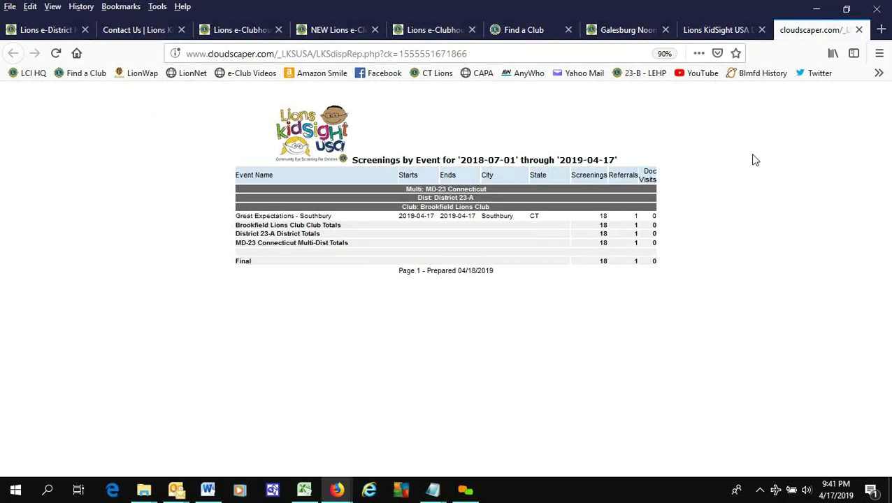
key("ctrl+w")
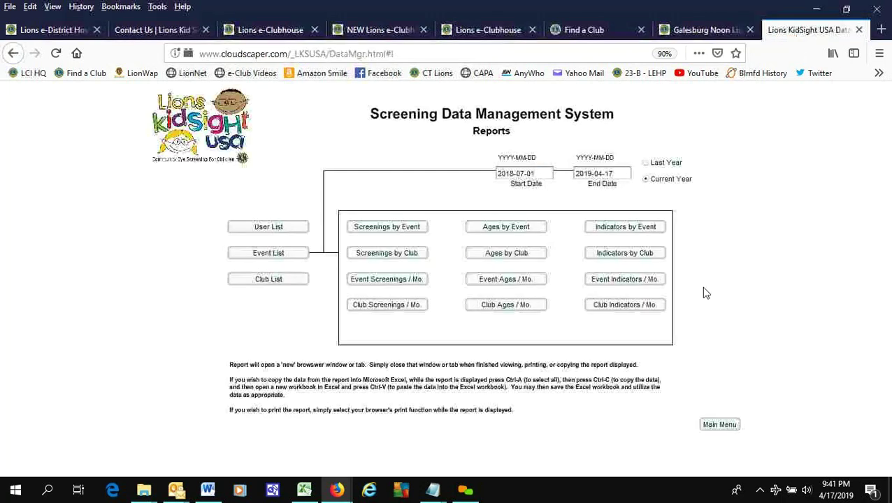